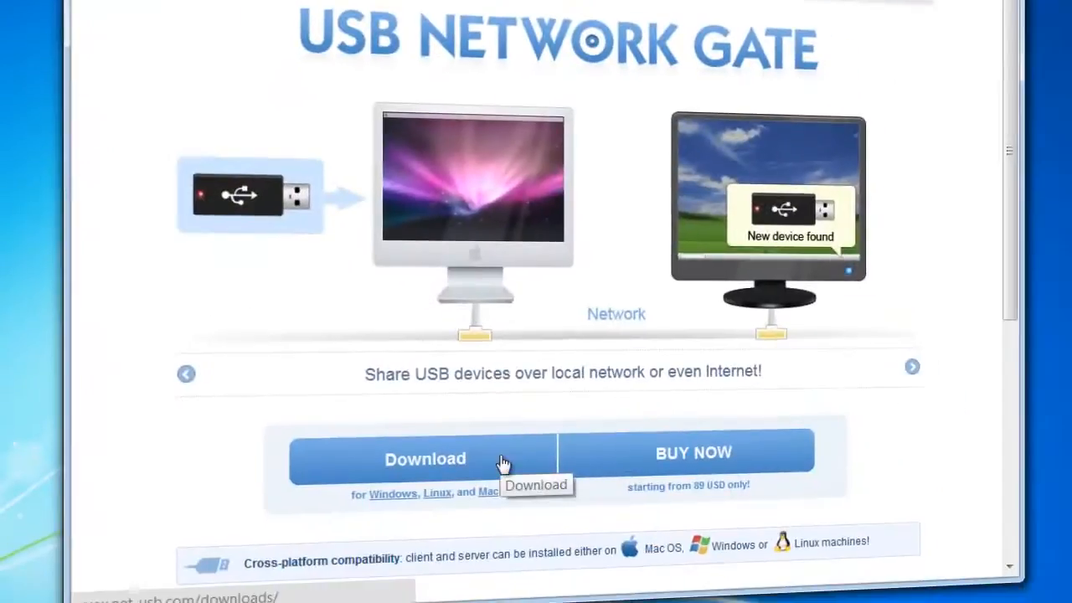
# - Download the USB Network Gate Windows installer from its download page
pyautogui.click(503, 461)
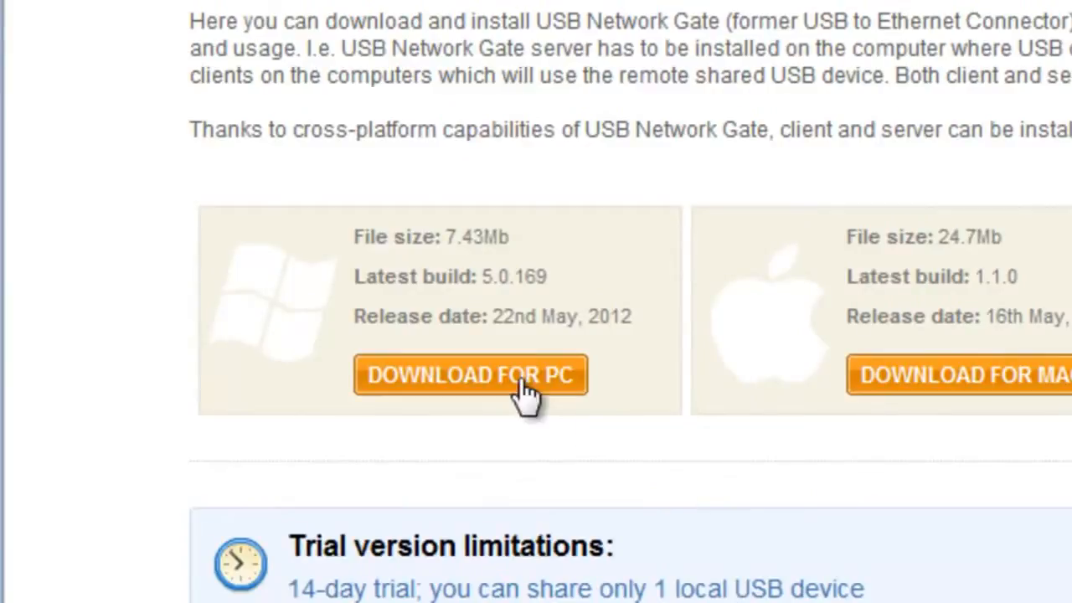
pyautogui.click(528, 385)
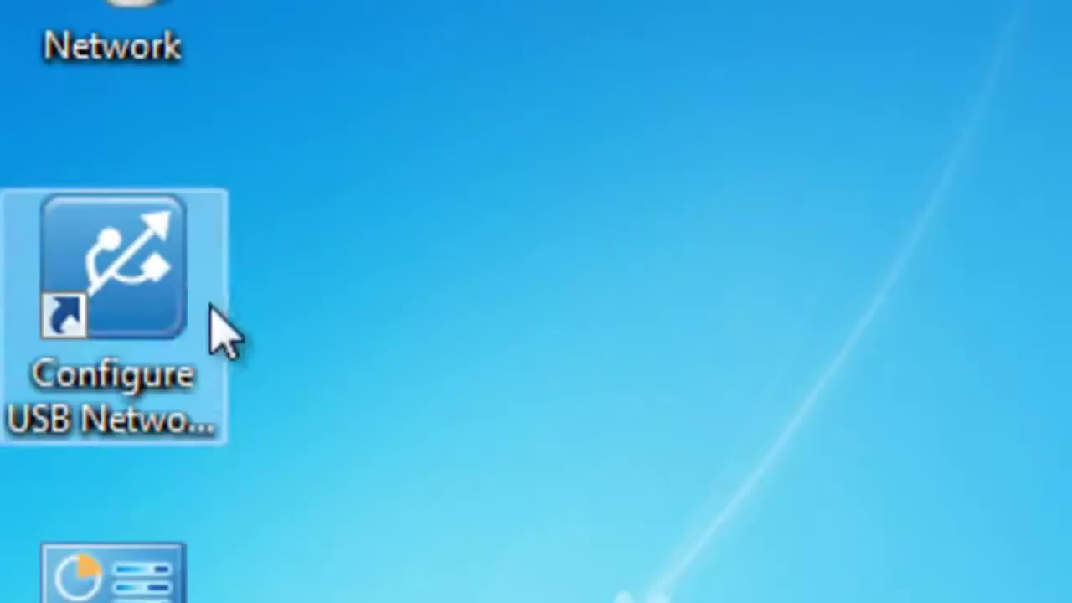
# - Launch USB Network Gate and select the local Mass Storage Device in the tree
pyautogui.doubleClick(176, 327)
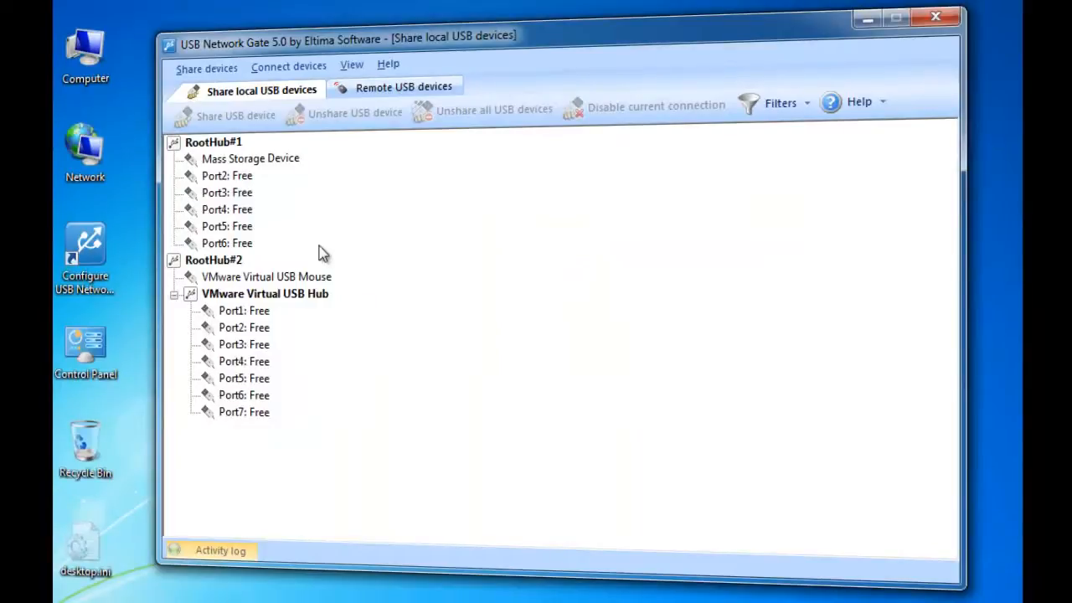
pyautogui.click(252, 159)
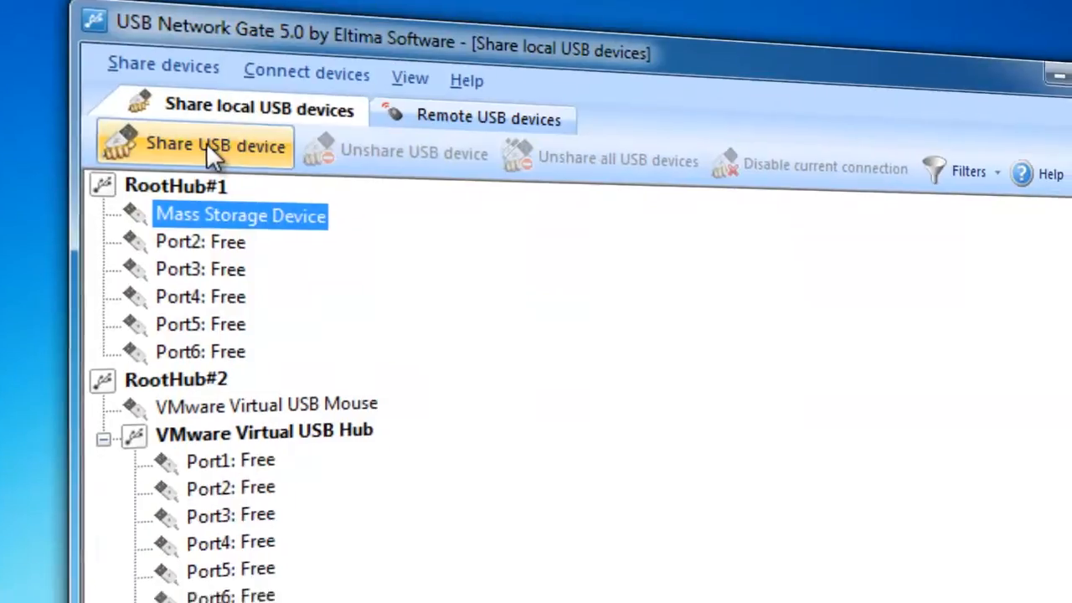
# - Enable password authorization for the Mass Storage Device and describe it as Flash Drive
pyautogui.click(217, 154)
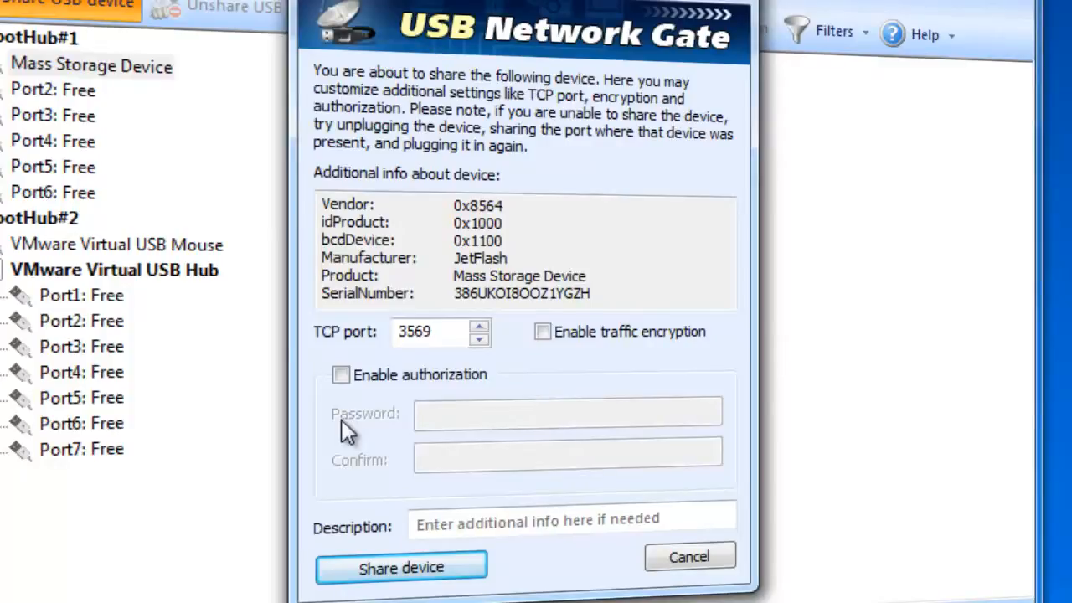
pyautogui.click(340, 375)
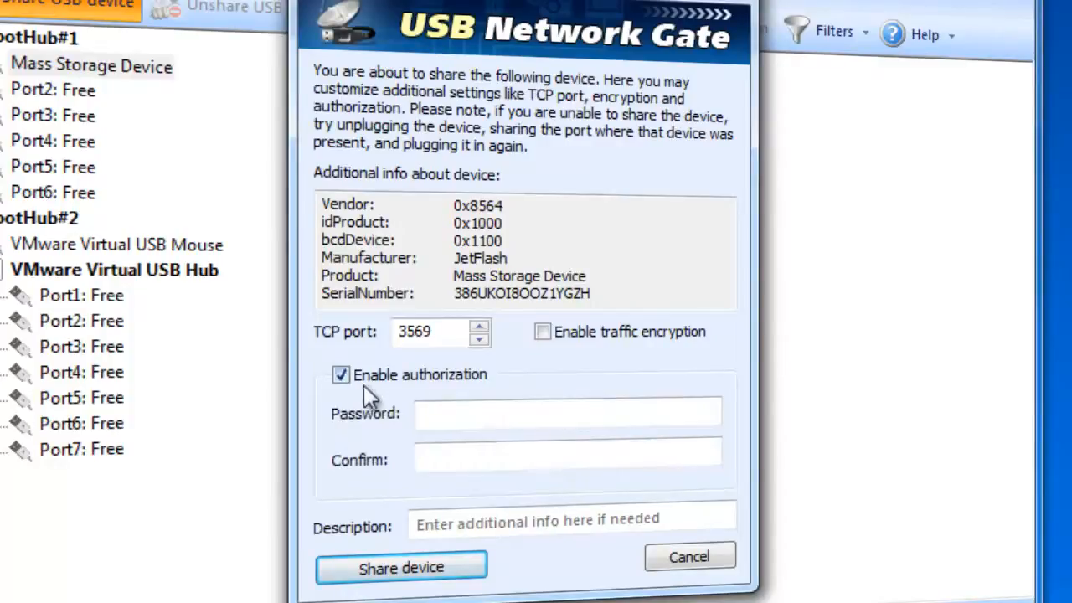
pyautogui.click(470, 413)
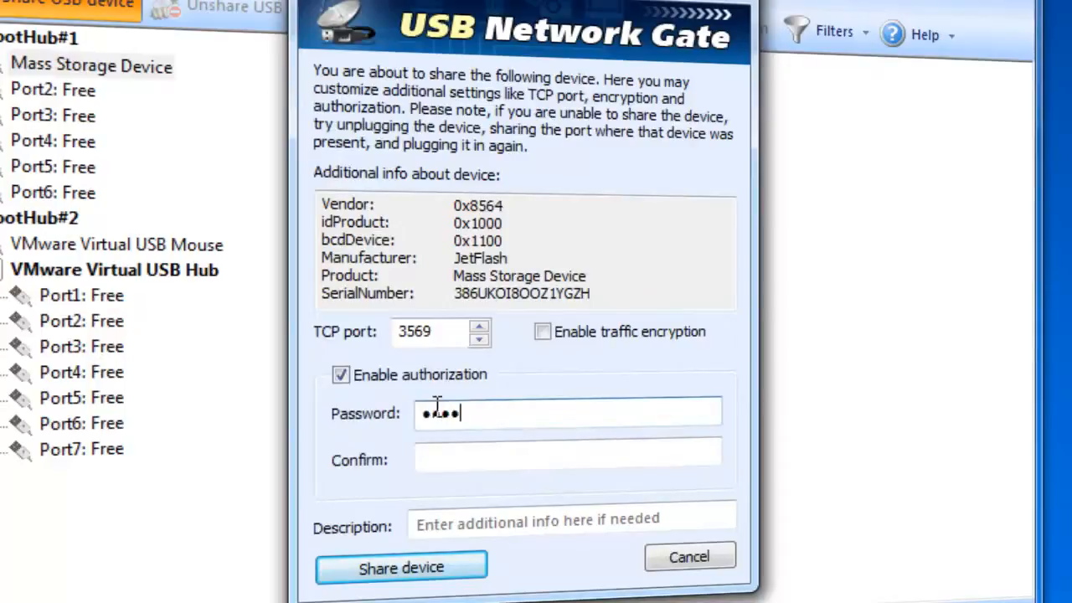
pyautogui.click(452, 460)
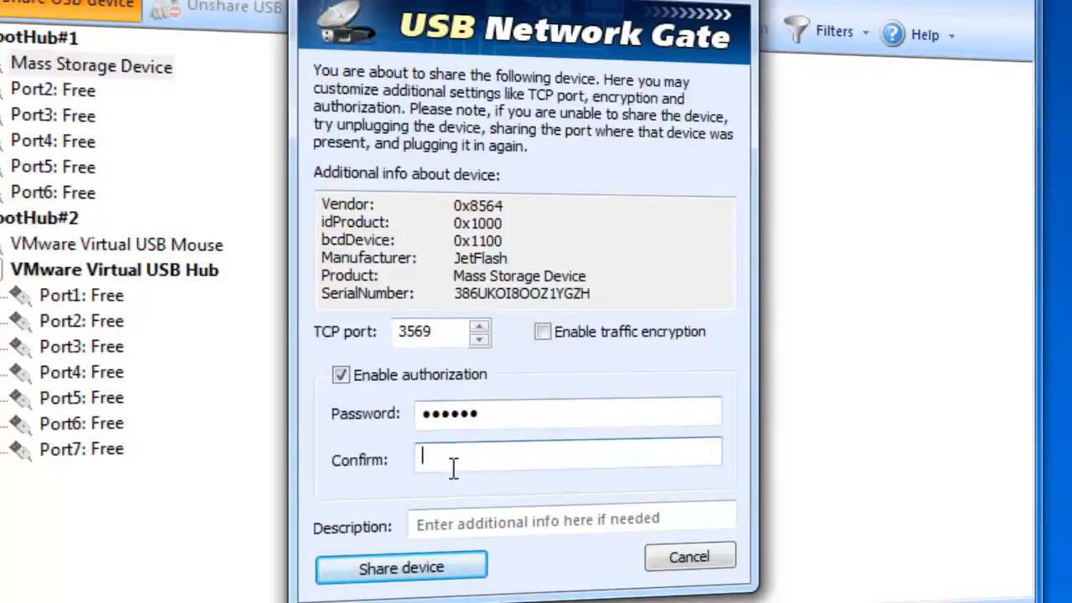
pyautogui.click(444, 519)
pyautogui.write('Flash')
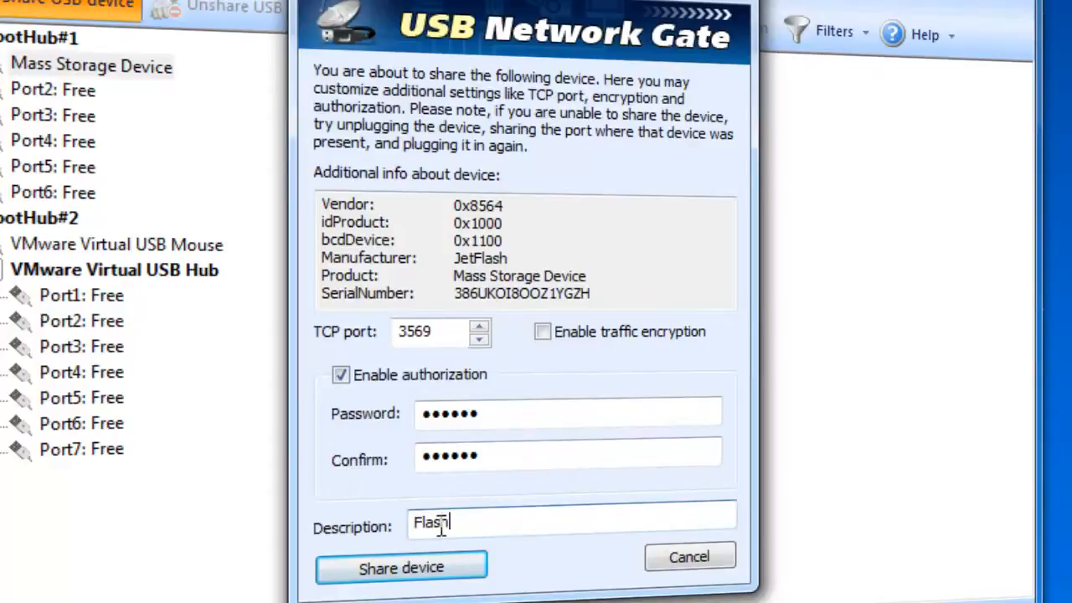
pyautogui.write(' Drive')
# - Share the Flash Drive device, then unshare it again
pyautogui.click(428, 570)
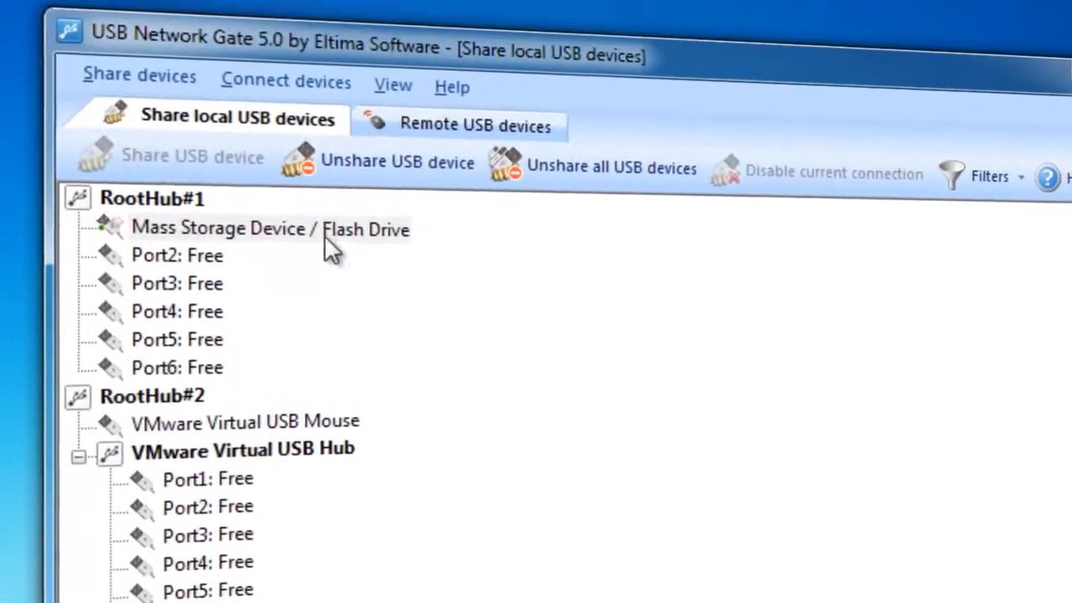
pyautogui.click(325, 232)
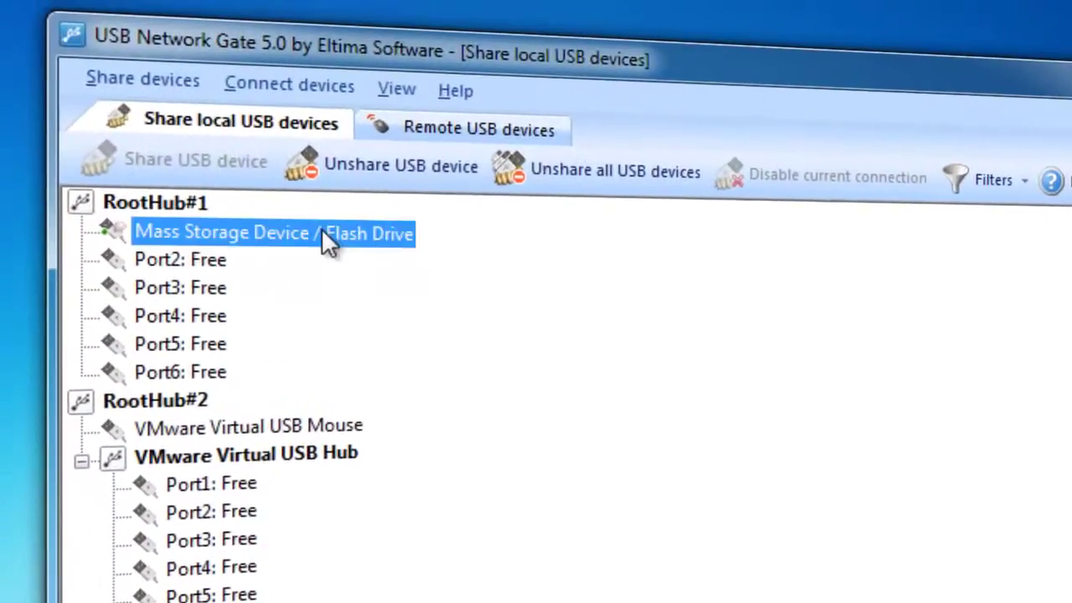
pyautogui.click(369, 164)
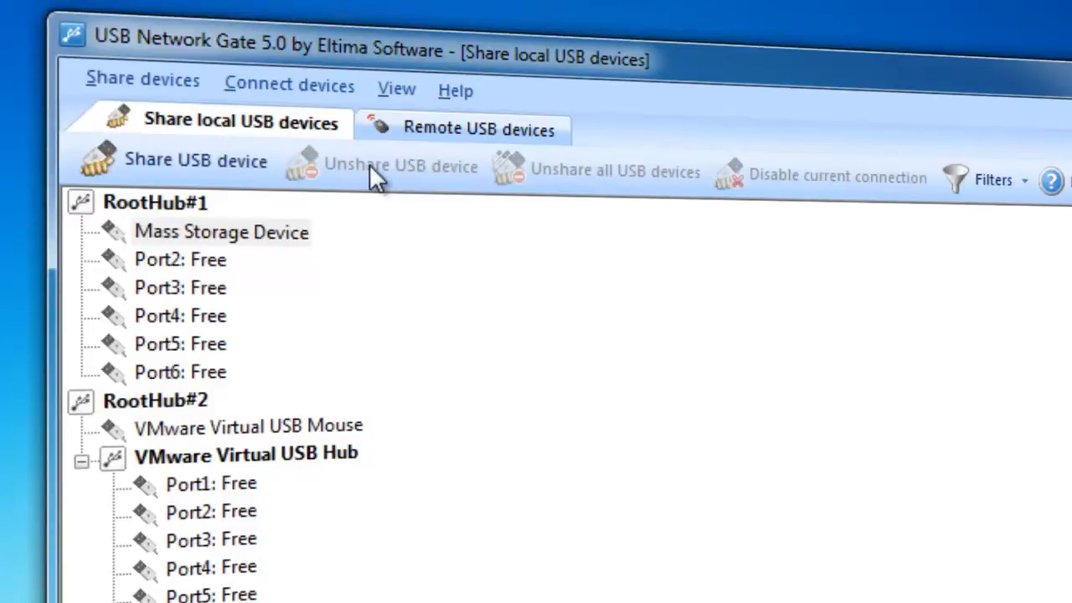
# - Start adding a remote device from the Remote USB devices list
pyautogui.click(455, 127)
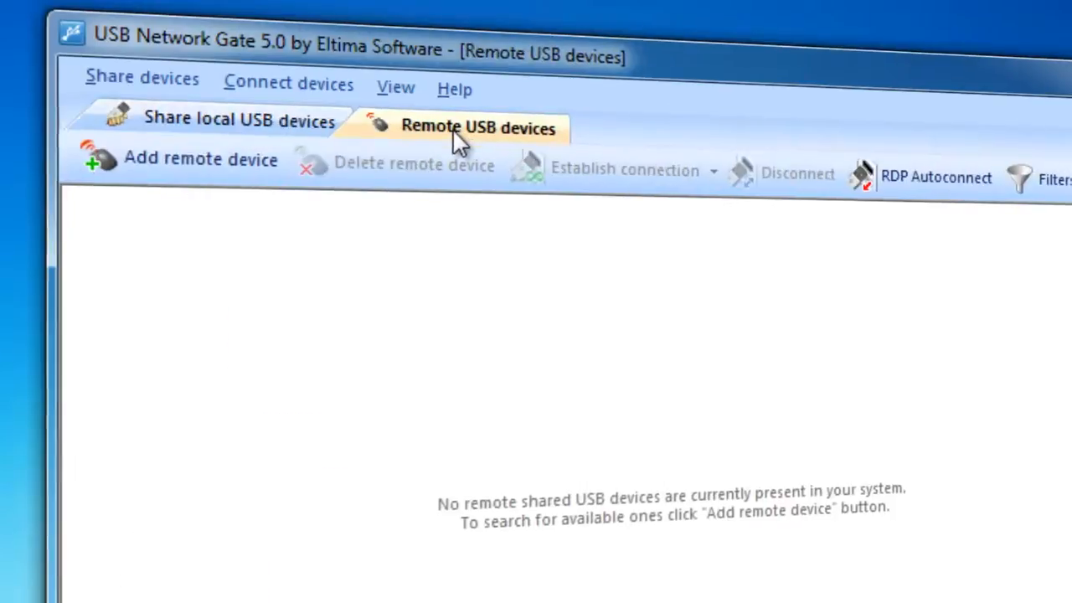
pyautogui.click(176, 73)
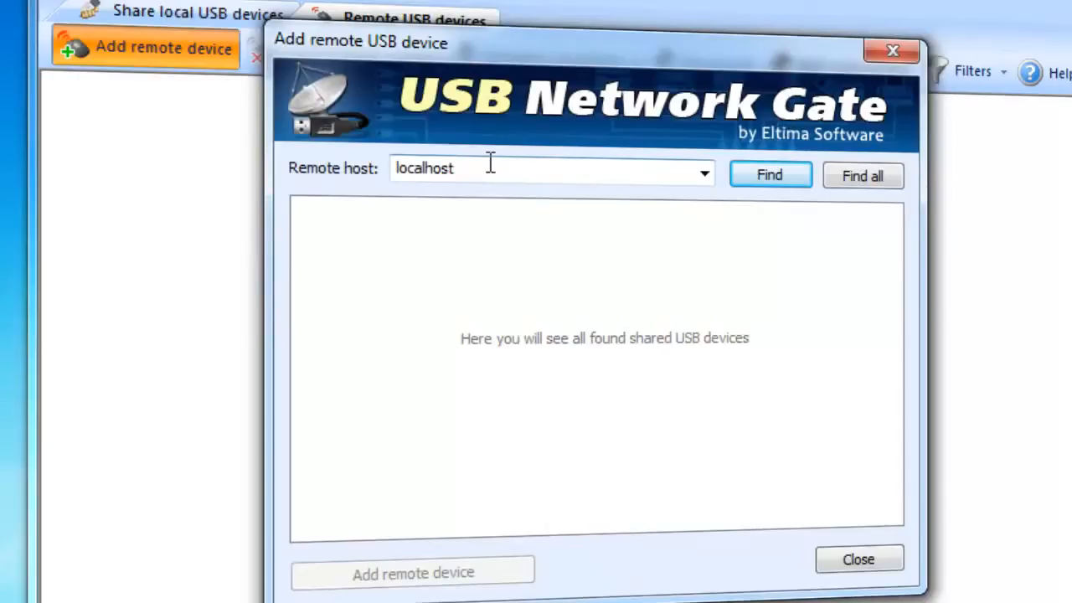
# - Find devices on host 192.168.0.150 and add its Logitech Port1 and Mass Storage Port2
pyautogui.doubleClick(491, 164)
pyautogui.write('1')
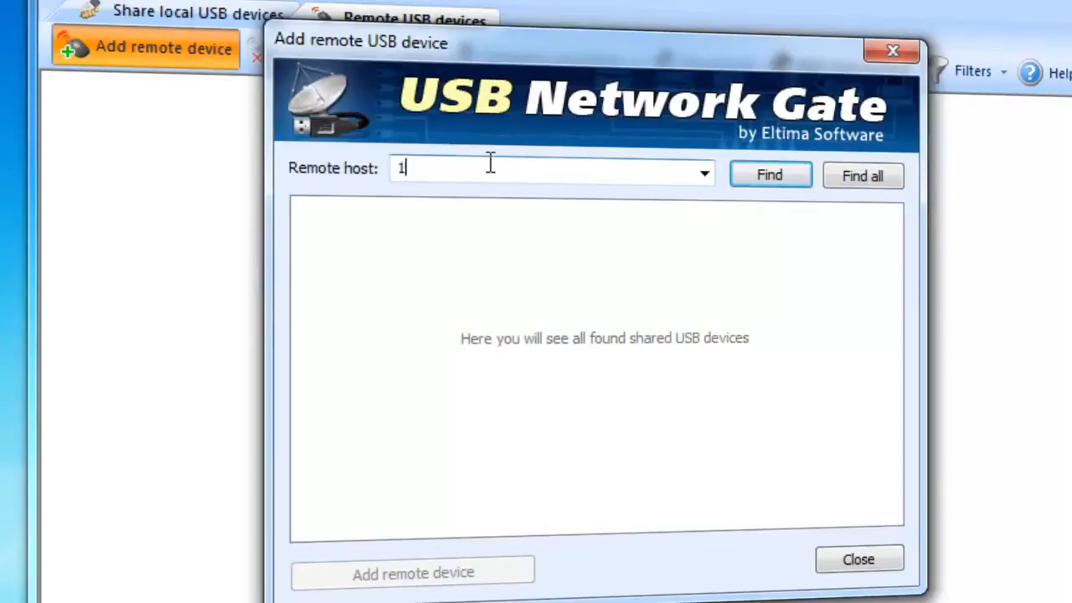
pyautogui.write('92.168.0.')
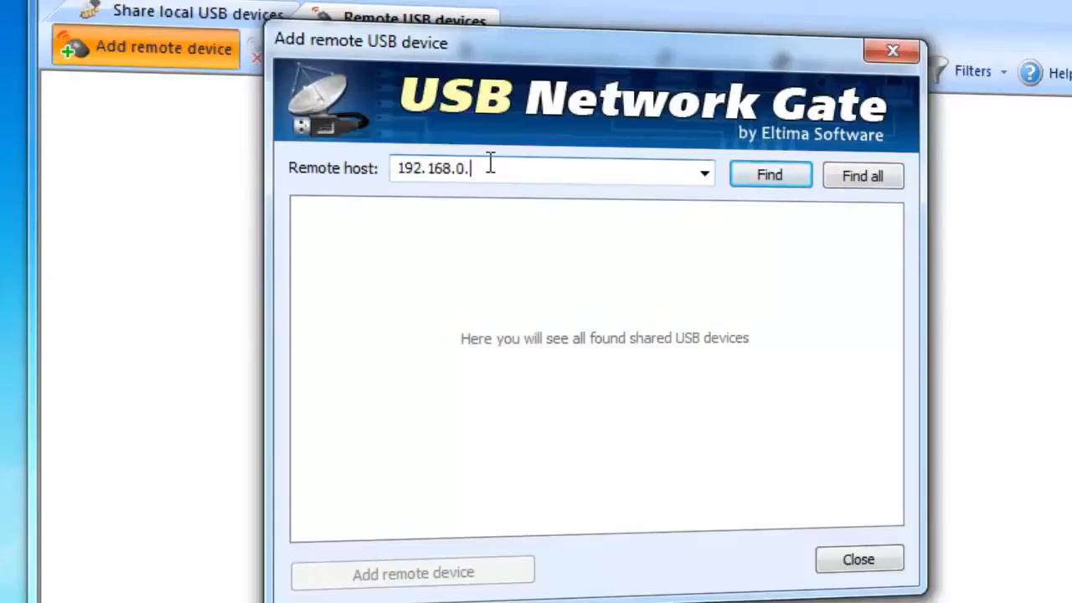
pyautogui.write('150')
pyautogui.click(769, 178)
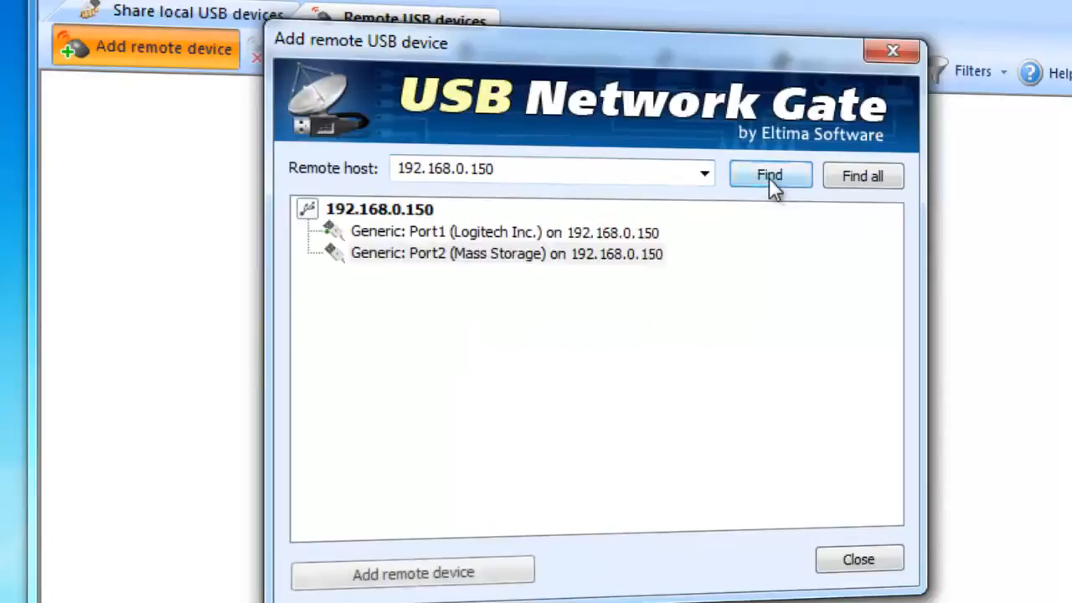
pyautogui.click(623, 232)
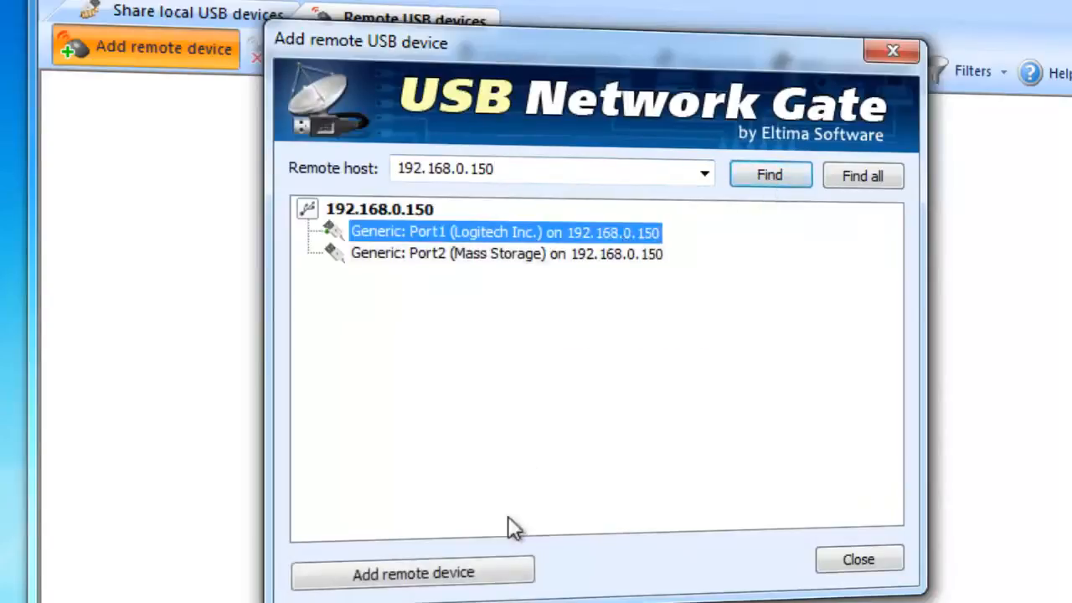
pyautogui.click(497, 579)
pyautogui.click(542, 255)
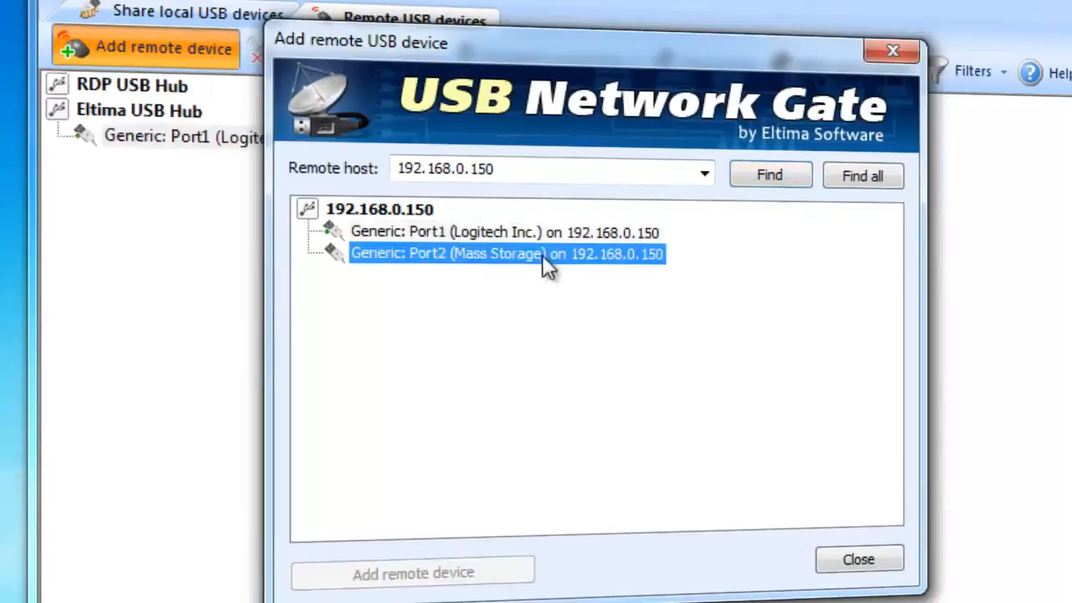
pyautogui.click(446, 570)
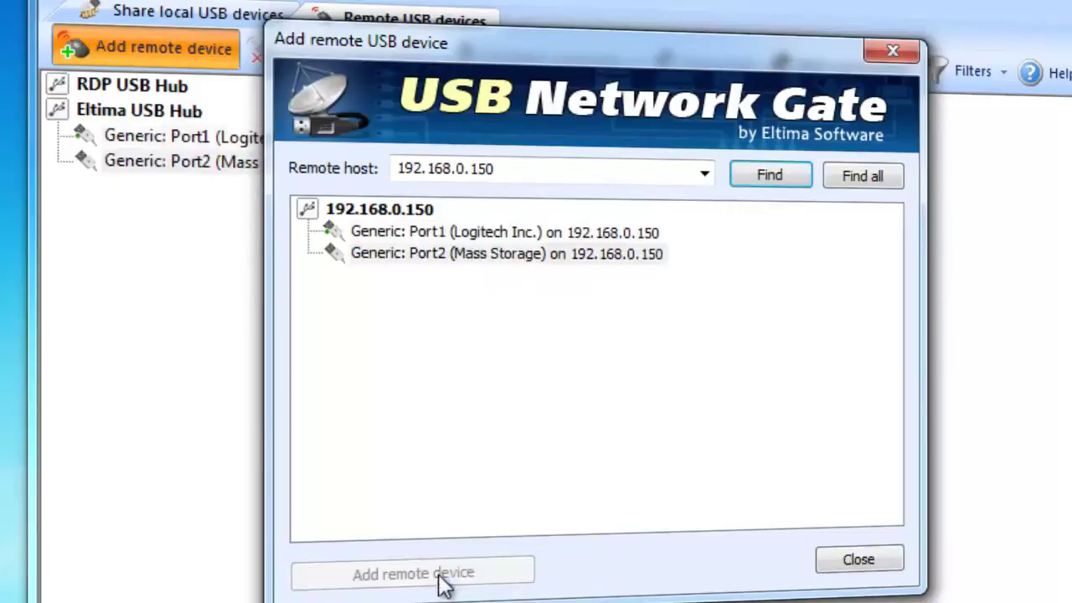
pyautogui.click(849, 557)
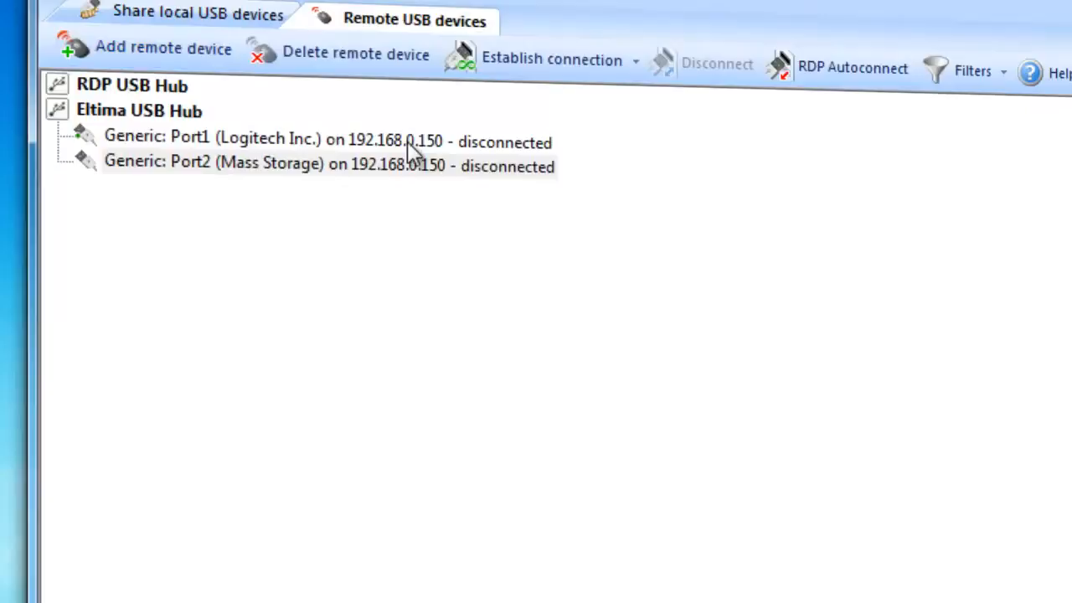
# - Establish a connection to remote Logitech Port1 using its password
pyautogui.click(407, 140)
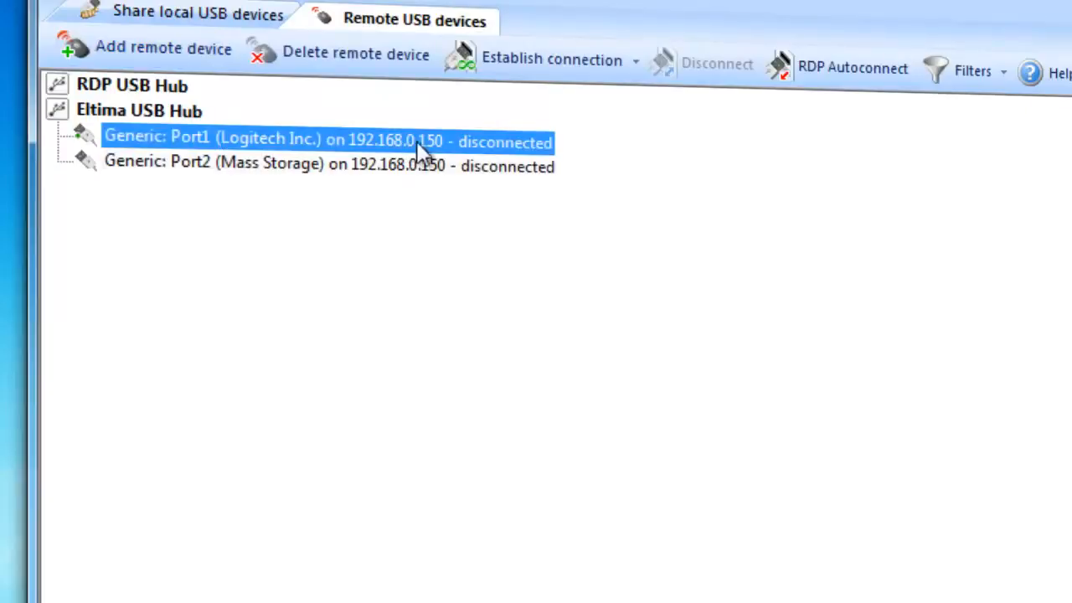
pyautogui.click(510, 58)
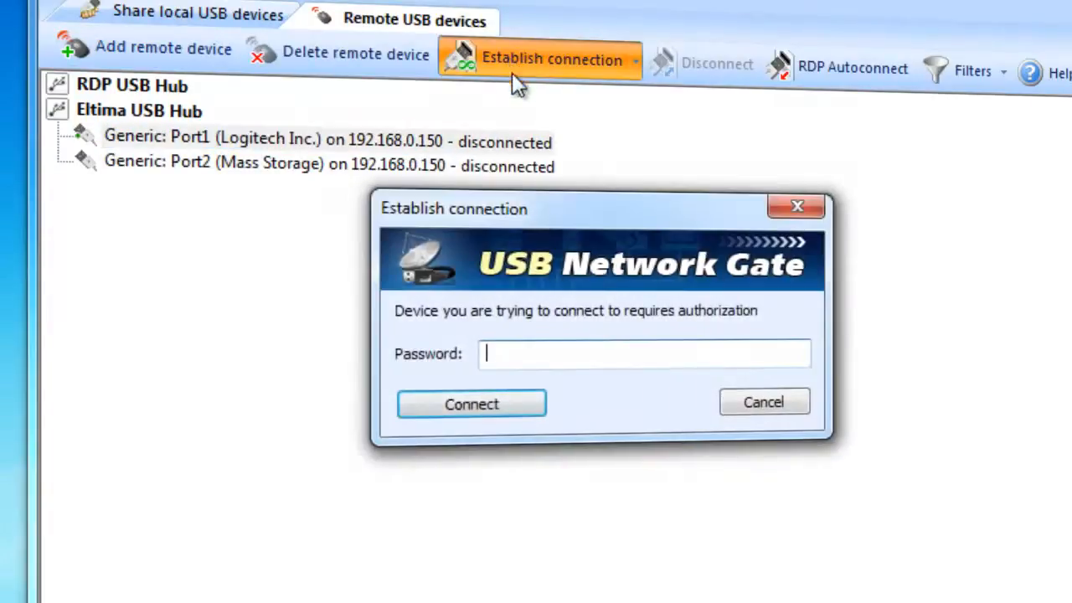
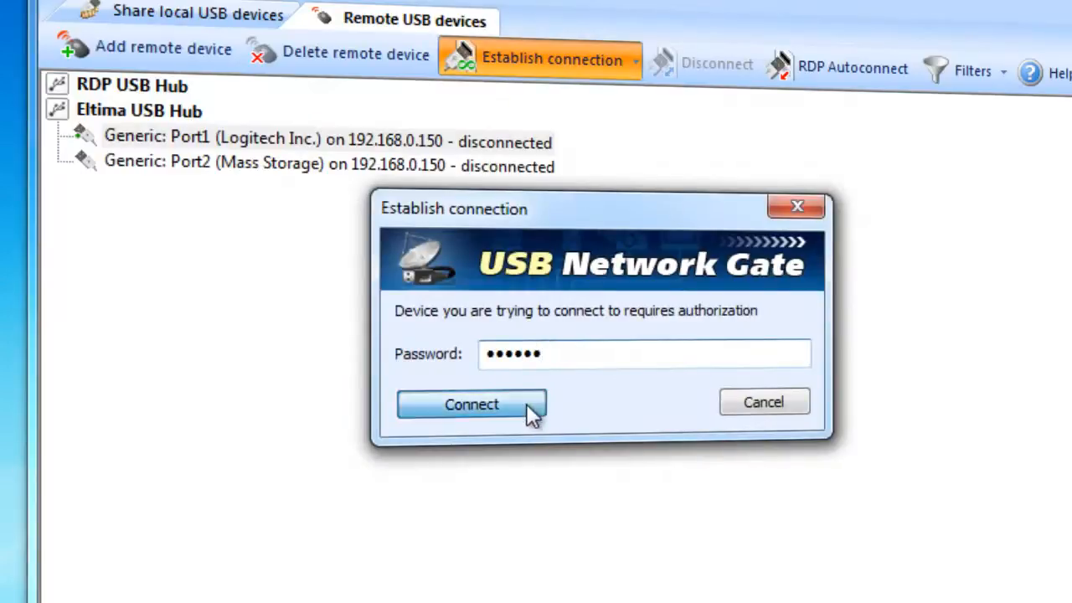
pyautogui.click(472, 404)
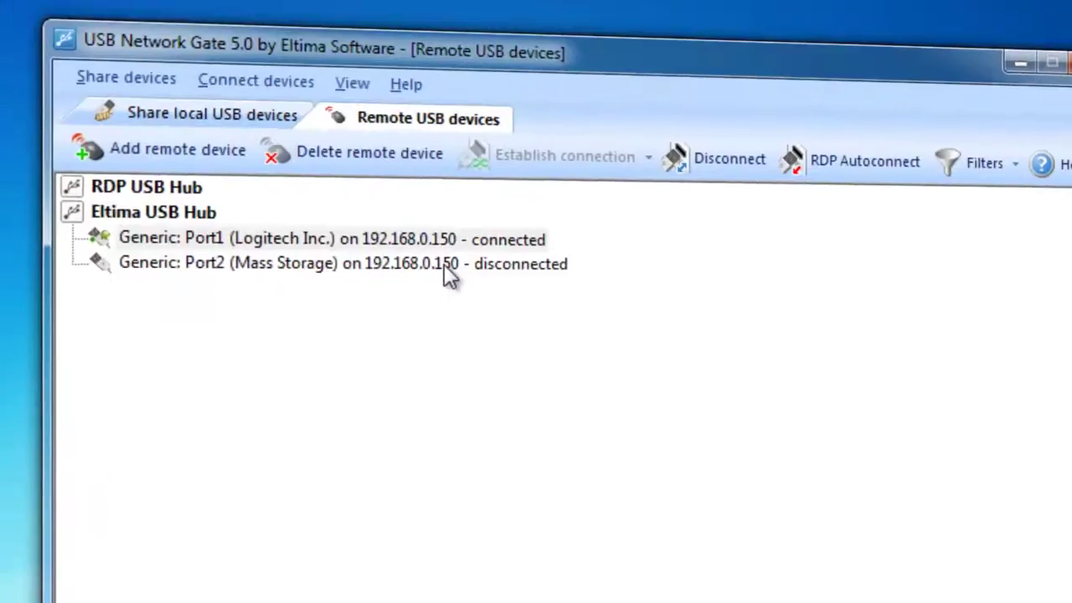
# - Begin establishing a connection to remote Mass Storage Port2
pyautogui.click(444, 264)
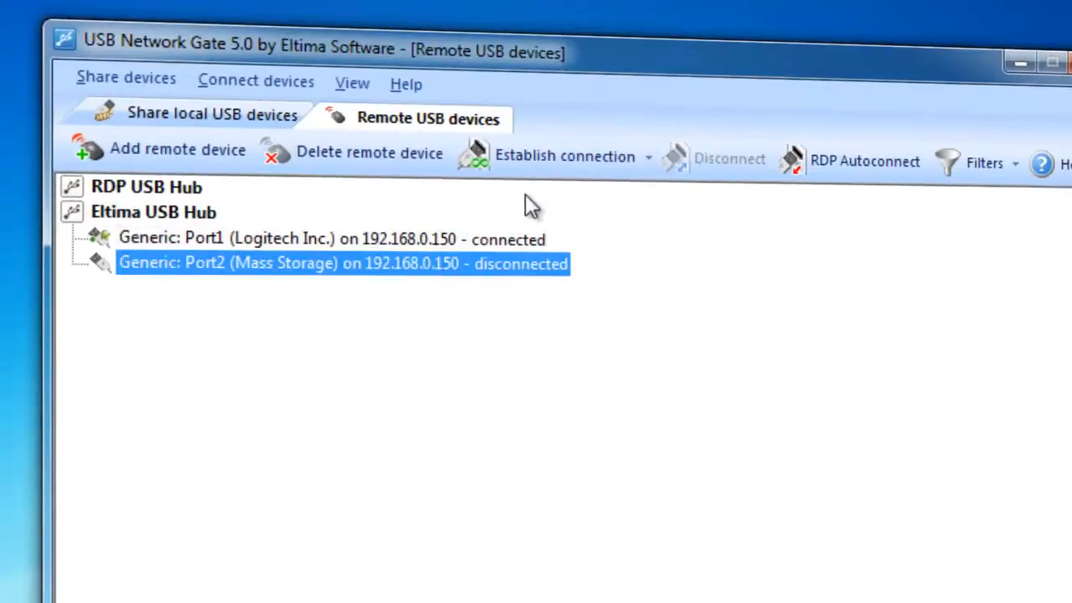
pyautogui.click(542, 162)
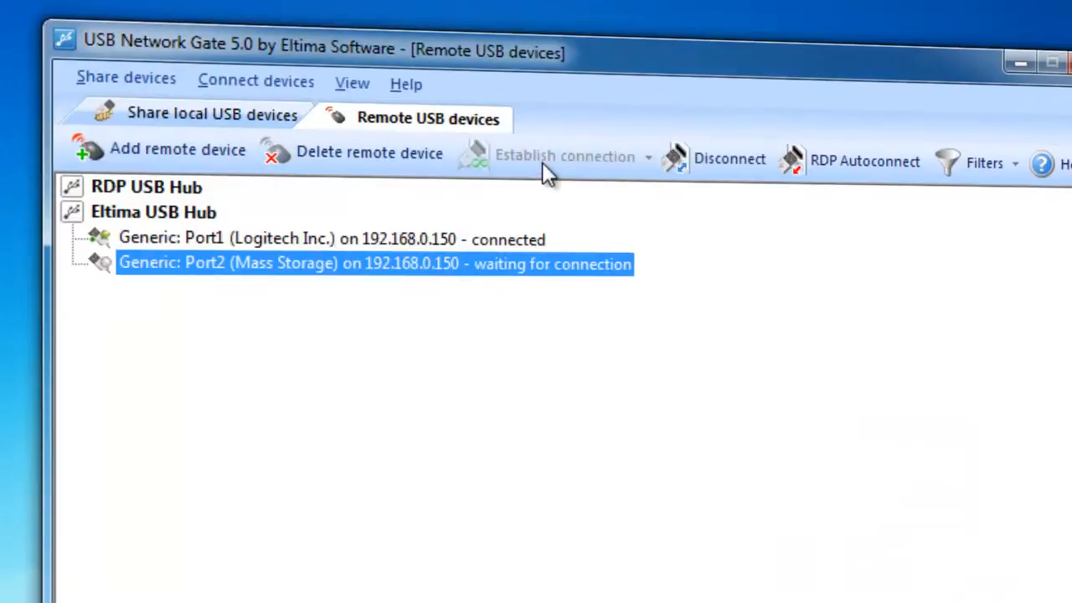